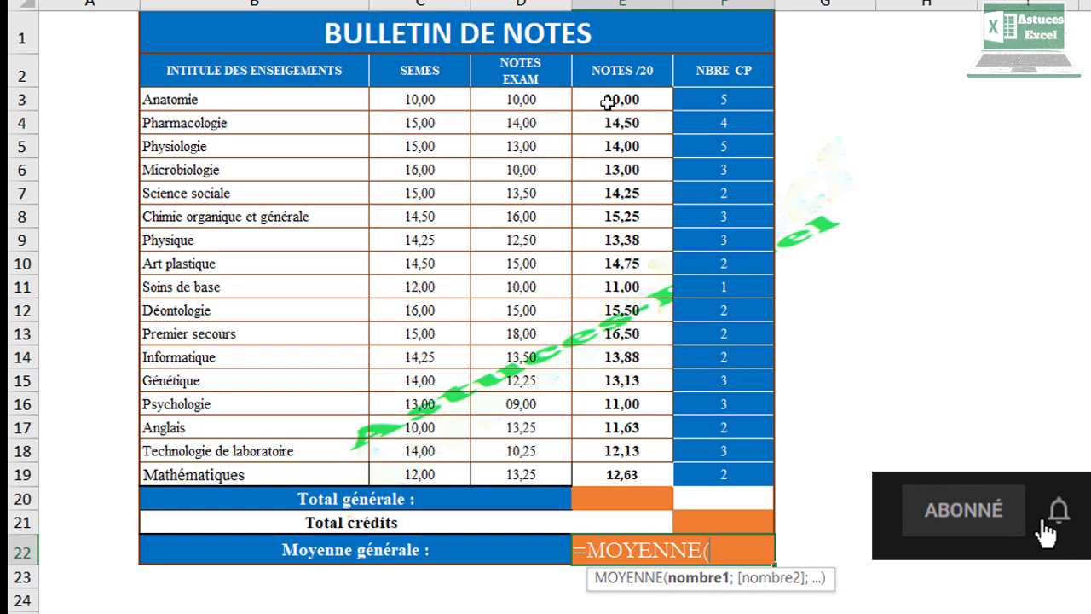
# Step: Complete the MOYENNE formula over E3:E19 in the Moyenne générale cell, then clear that cell
pyautogui.moveTo(607, 100); pyautogui.dragTo(617, 467)
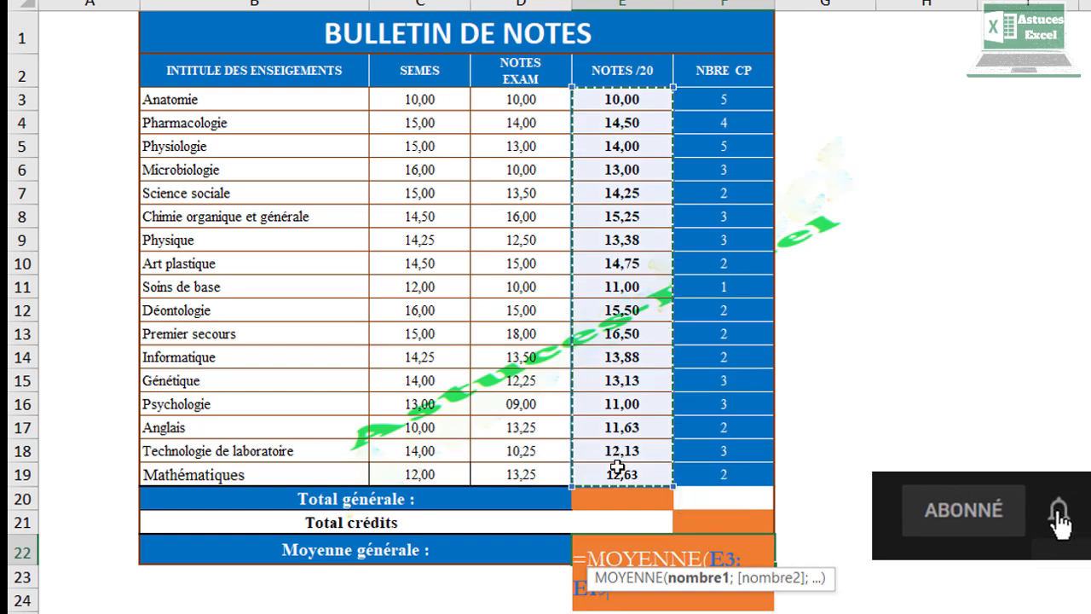
pyautogui.press('Return')
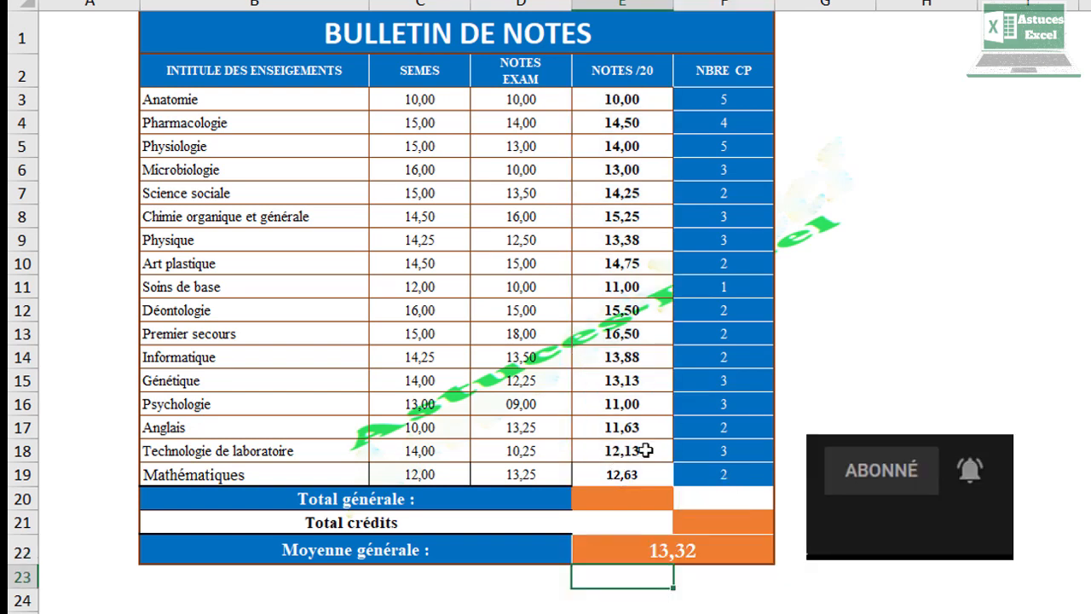
pyautogui.click(646, 550)
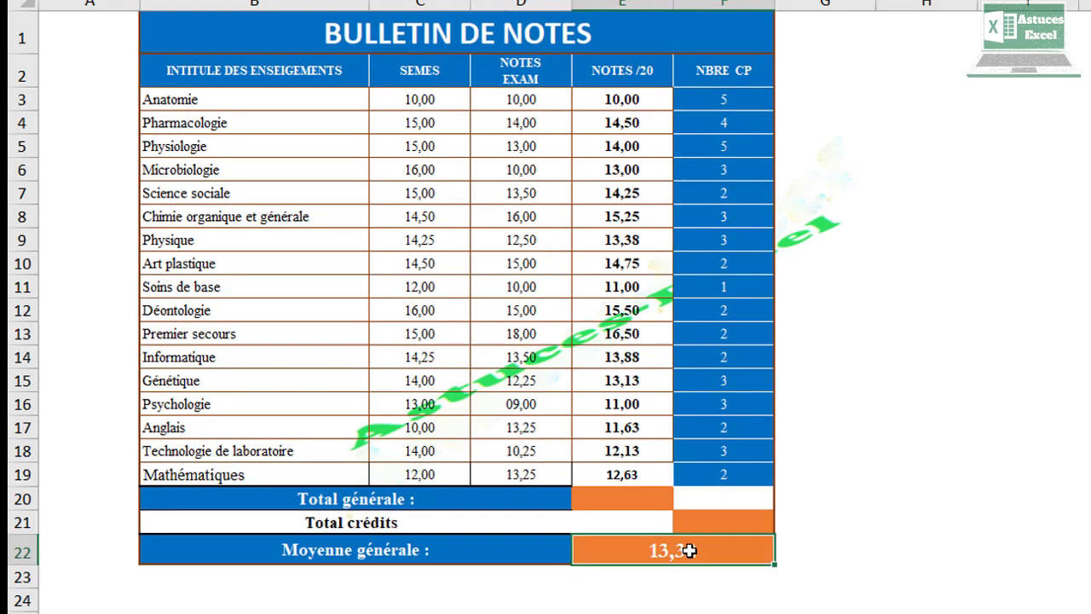
pyautogui.press('Delete')
# Step: Sum the notes E3:E19 with AutoSum in the Total générale cell
pyautogui.click(641, 494)
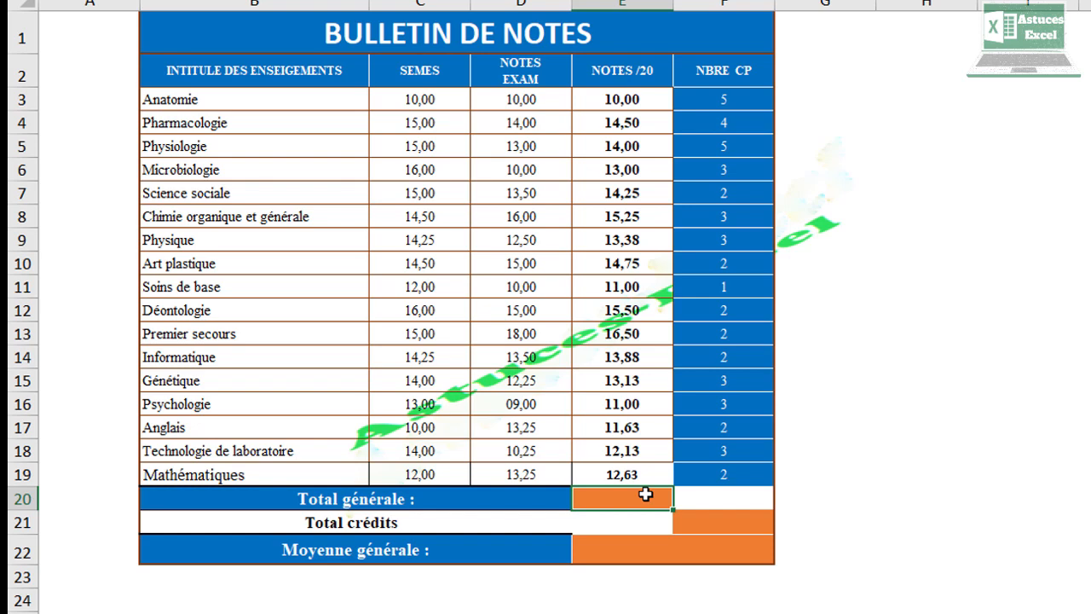
pyautogui.press('alt')
pyautogui.hotkey('alt', '=')
pyautogui.press('alt')
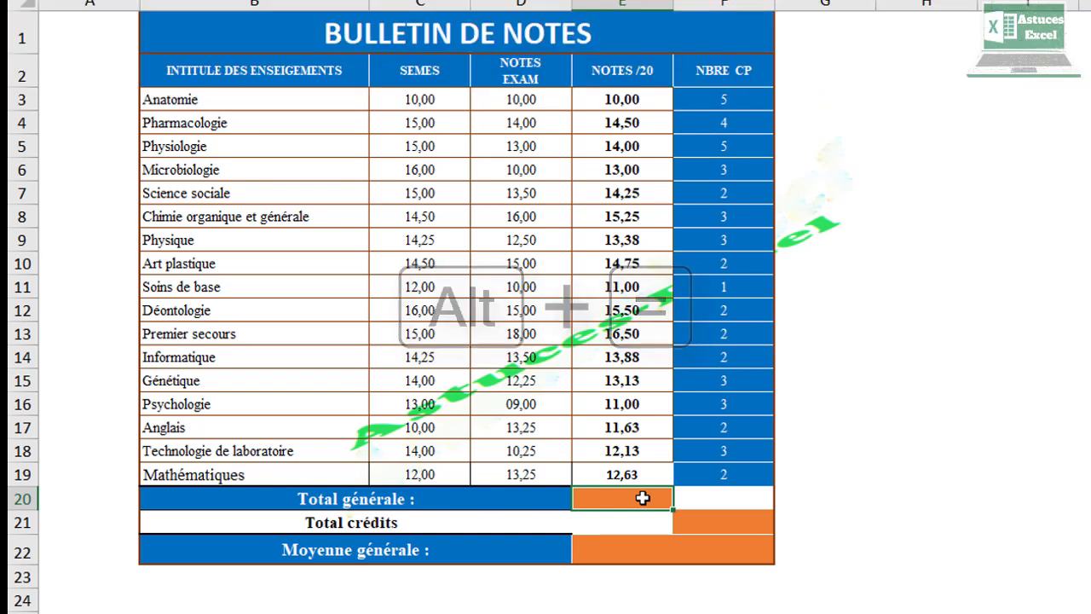
pyautogui.hotkey('alt', '=')
pyautogui.moveTo(627, 100); pyautogui.dragTo(637, 474)
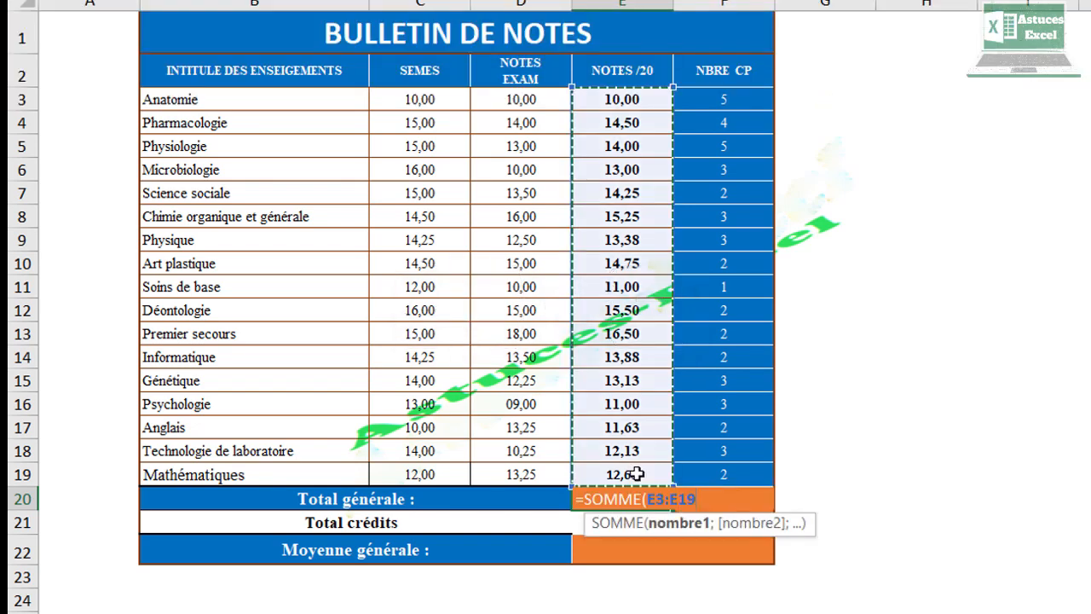
pyautogui.press('Return')
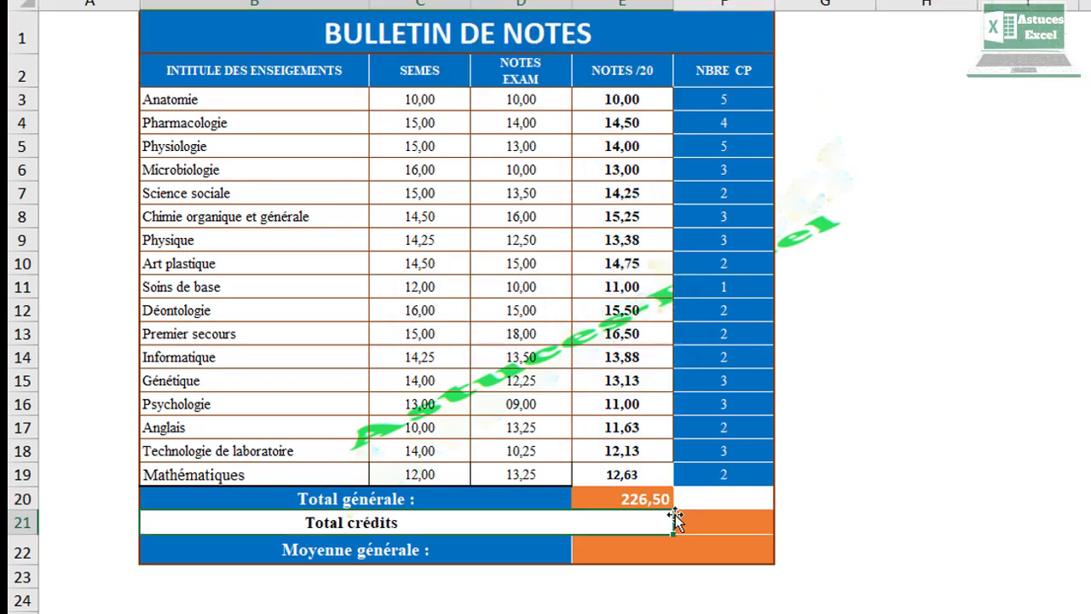
# Step: Enter a SOMME formula over the credits F3:F19 in the Total crédits cell
pyautogui.click(711, 524)
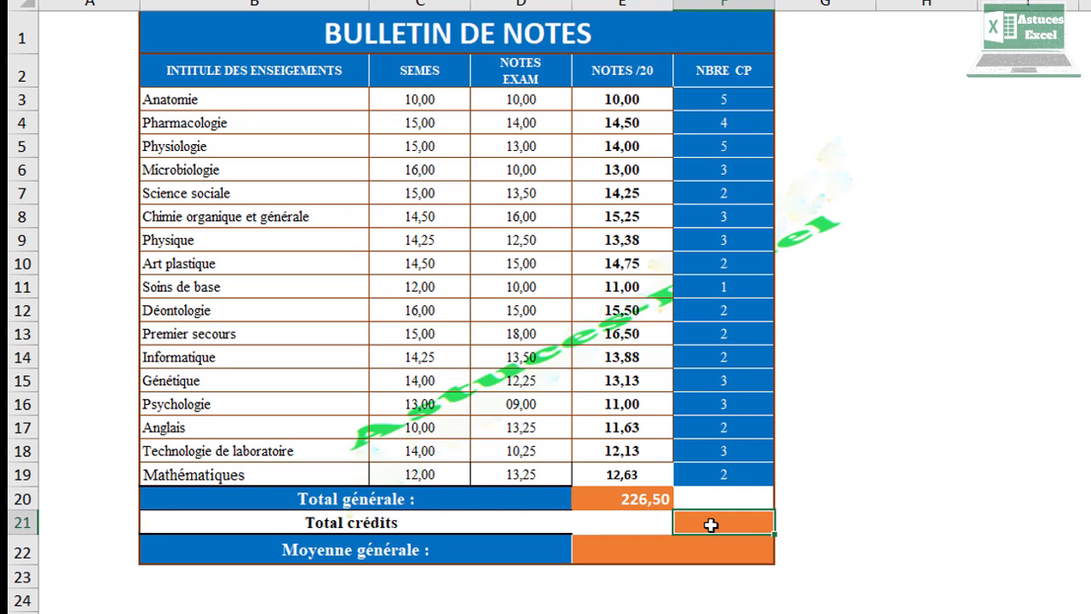
pyautogui.write('=somm')
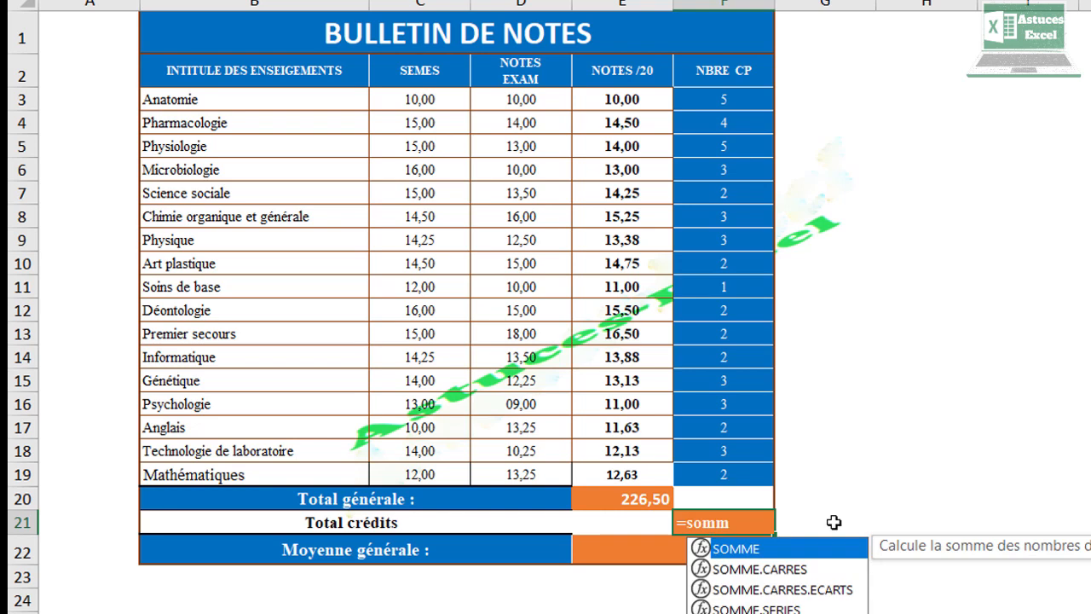
pyautogui.doubleClick(818, 551)
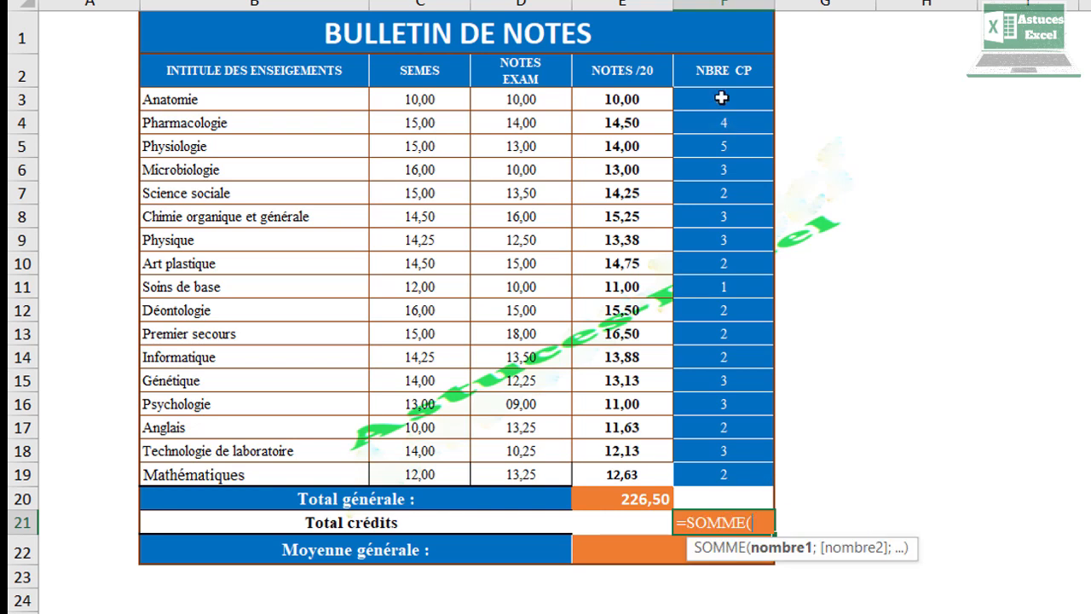
pyautogui.moveTo(721, 98); pyautogui.dragTo(723, 474)
pyautogui.press('Return')
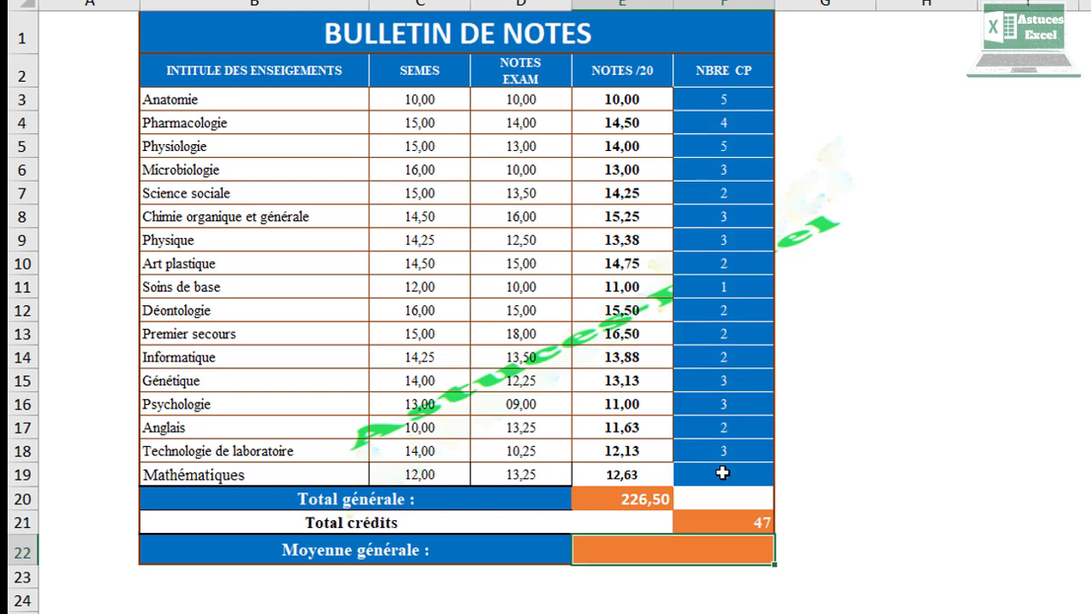
# Step: Enter the formula =E20/F21 in the Moyenne générale cell
pyautogui.write('=')
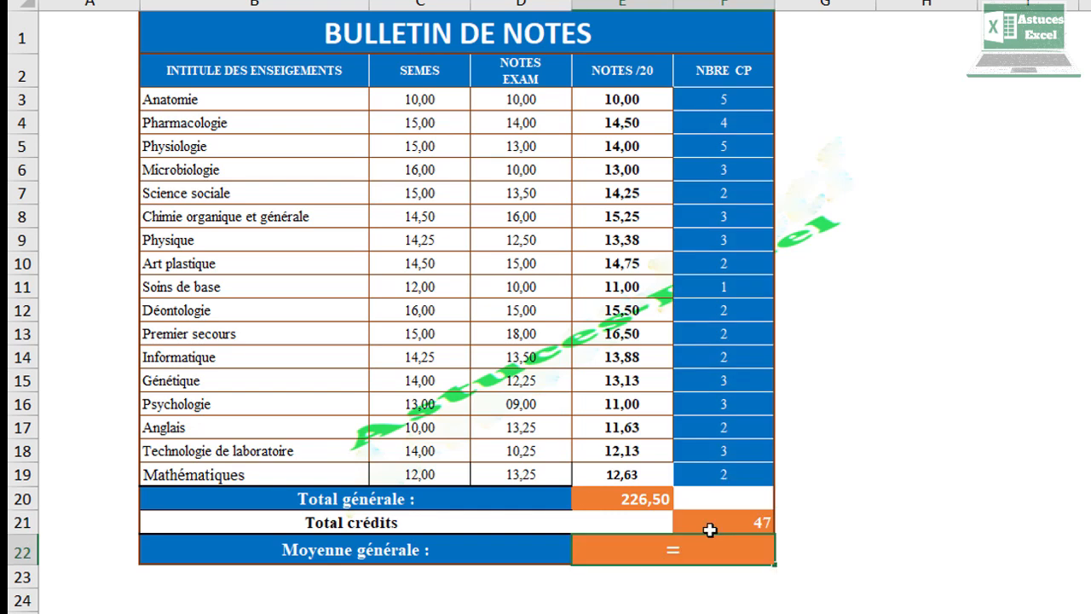
pyautogui.click(585, 495)
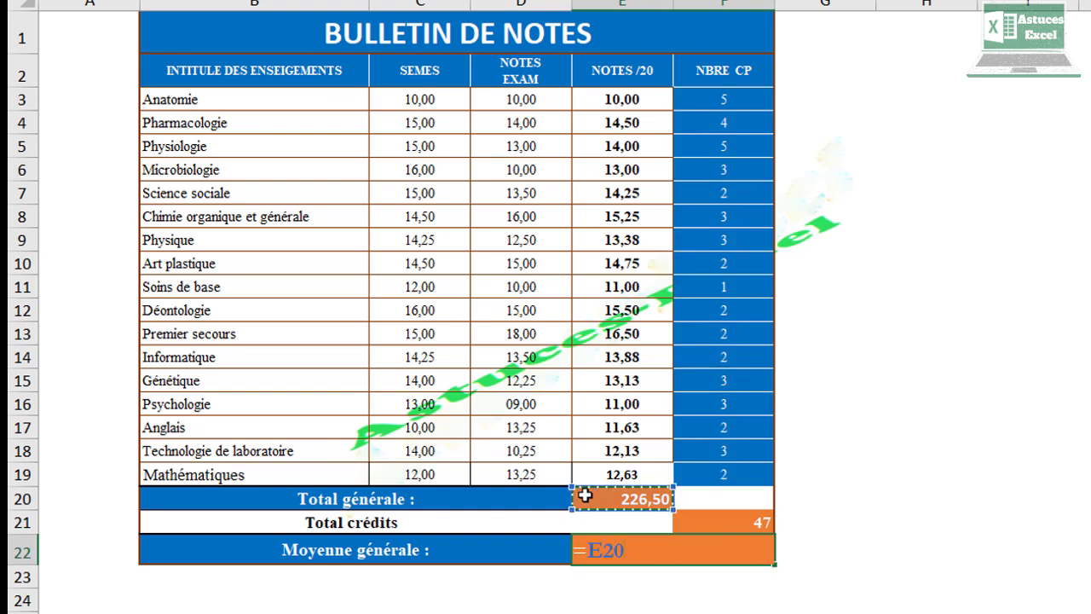
pyautogui.write(':')
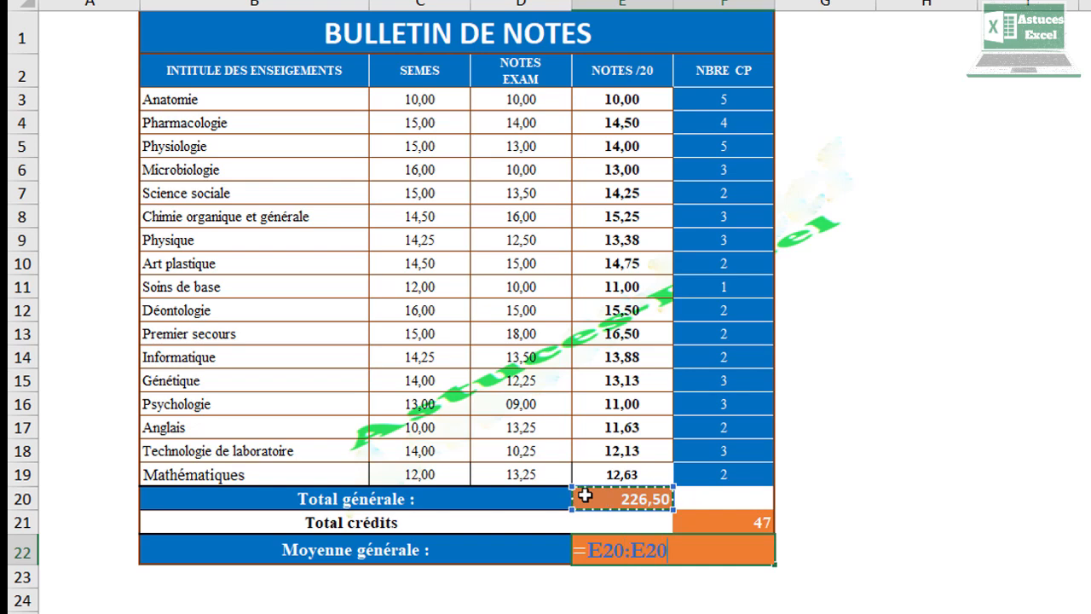
pyautogui.press('BackSpace')
pyautogui.press('BackSpace')
pyautogui.press('BackSpace')
pyautogui.press('BackSpace')
pyautogui.write('/')
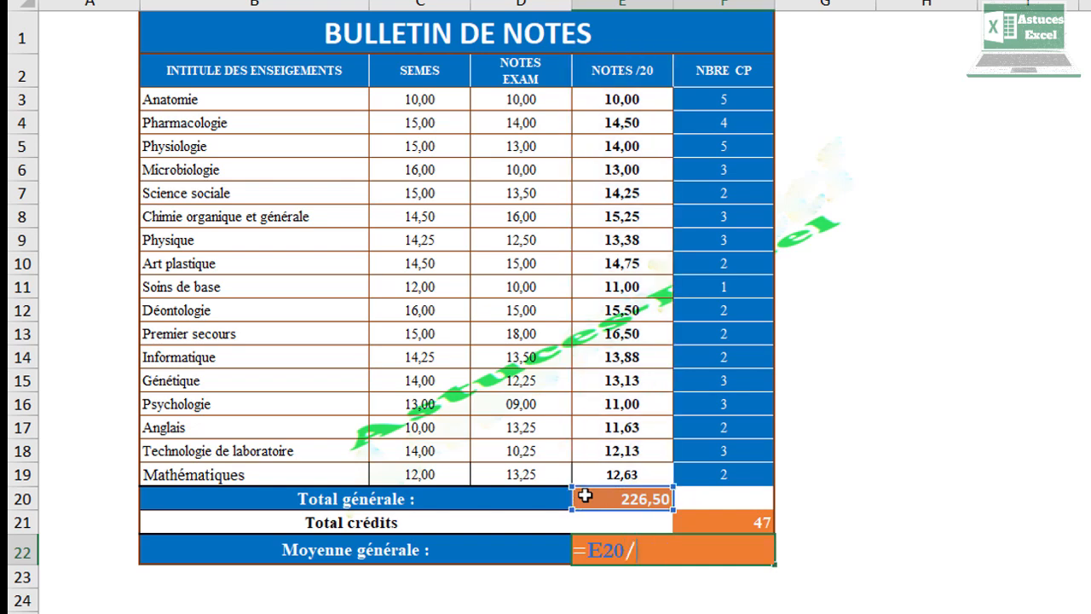
pyautogui.click(701, 521)
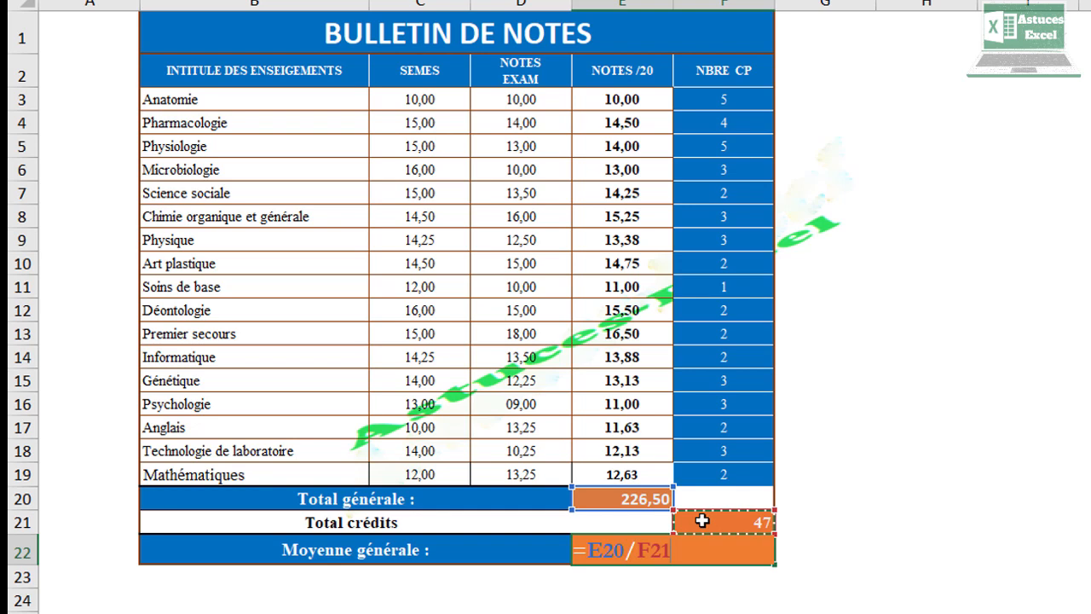
pyautogui.press('Return')
pyautogui.click(668, 551)
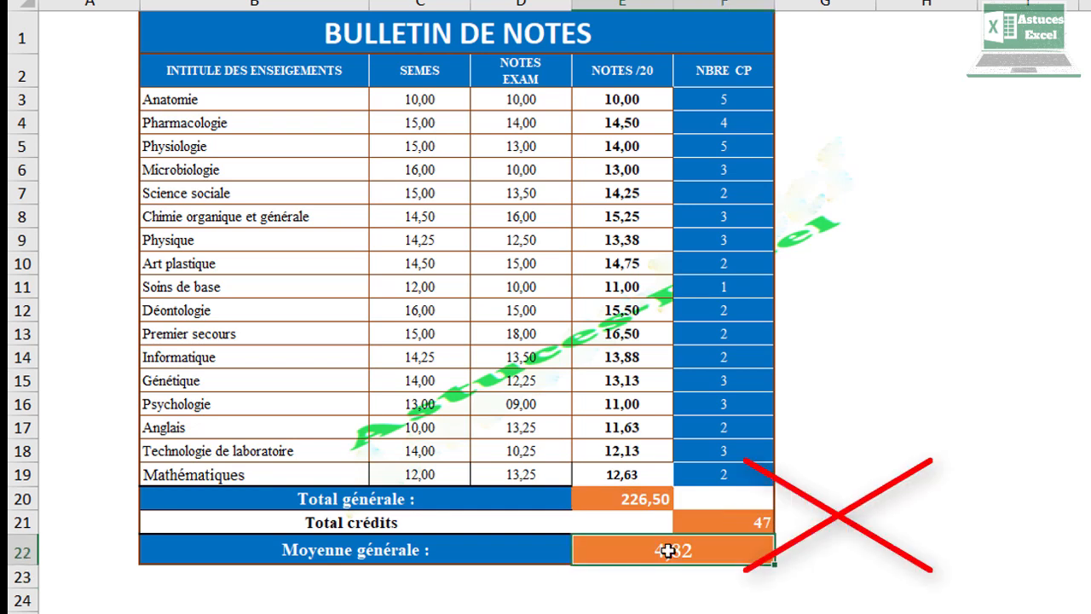
pyautogui.click(653, 501)
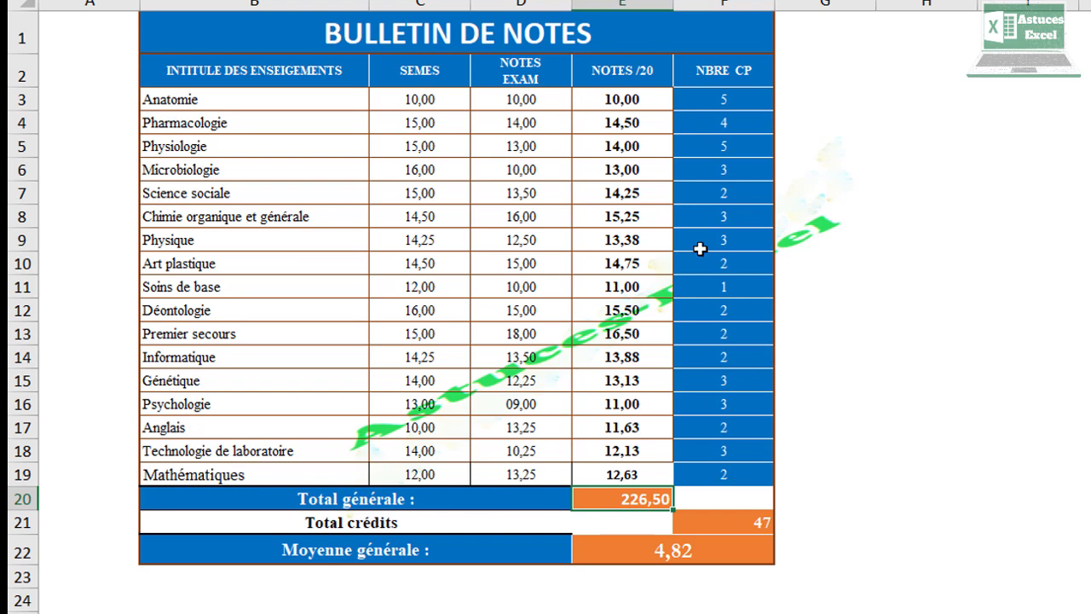
pyautogui.click(651, 97)
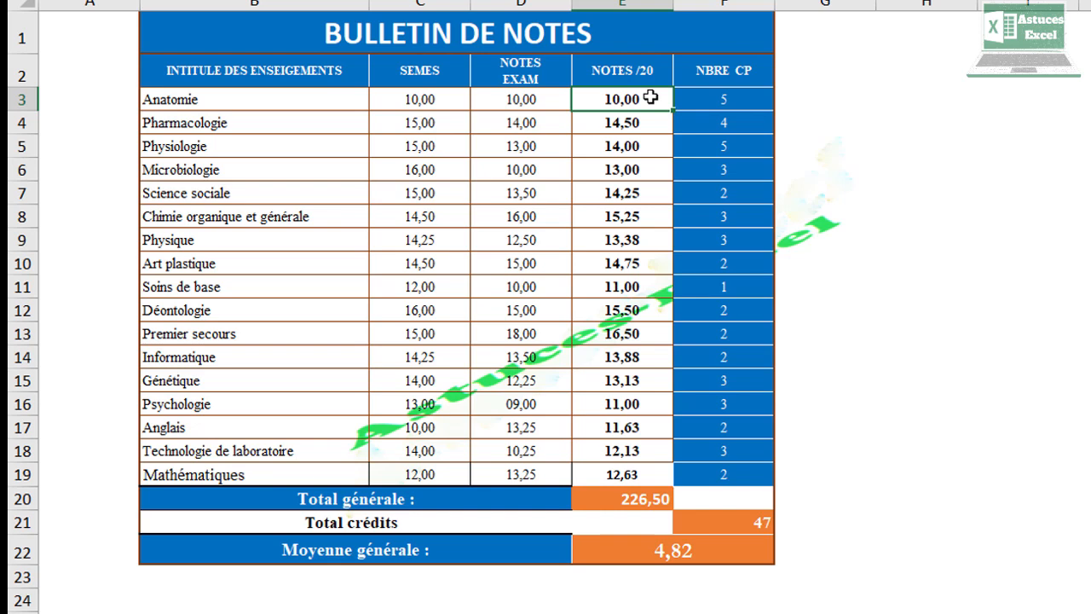
pyautogui.click(720, 103)
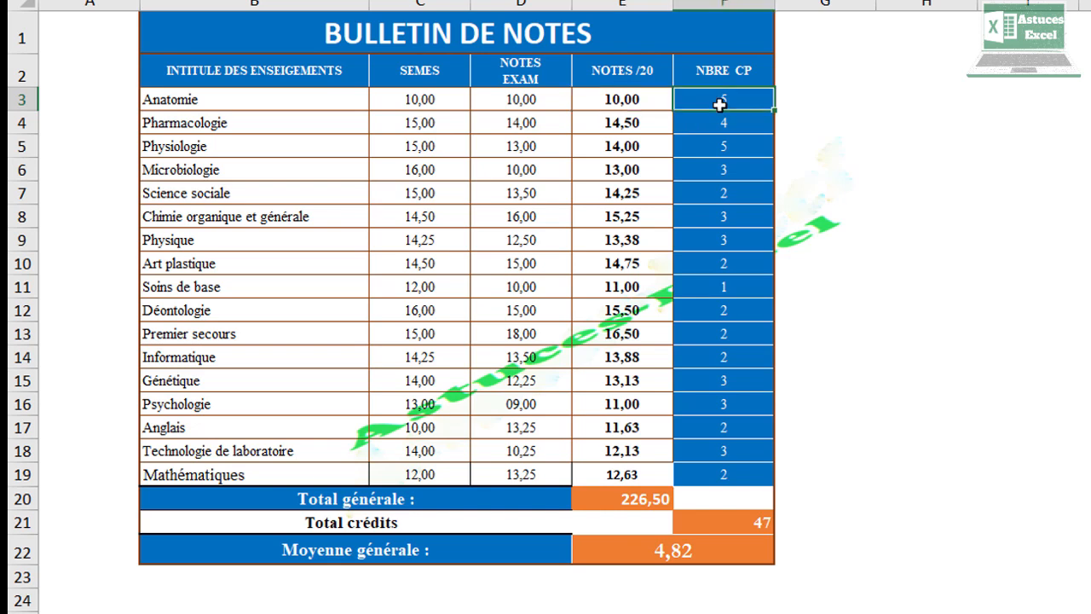
pyautogui.click(650, 494)
pyautogui.write('=')
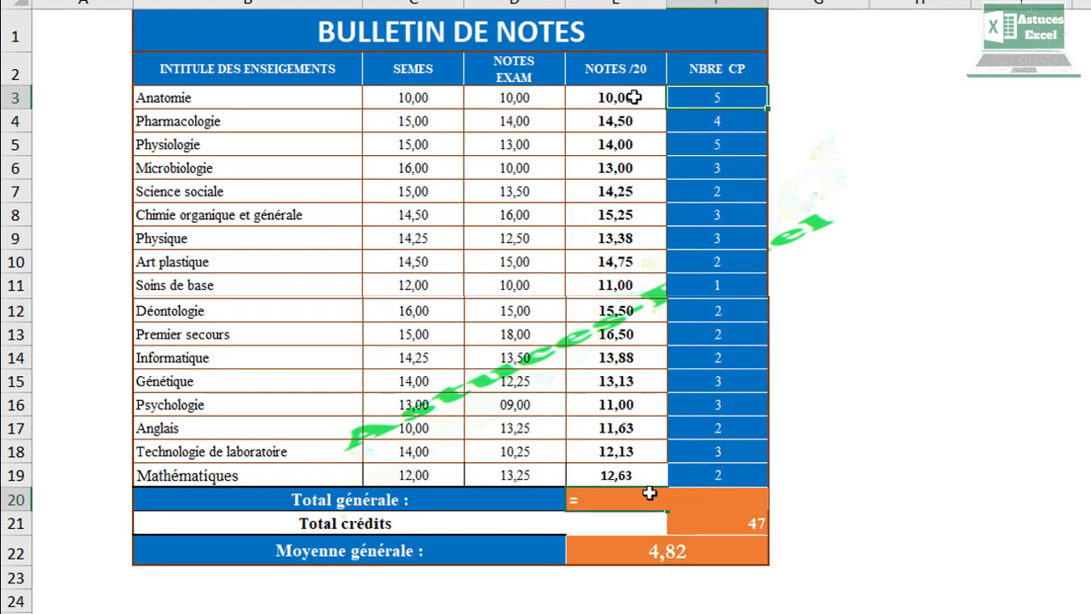
pyautogui.click(634, 97)
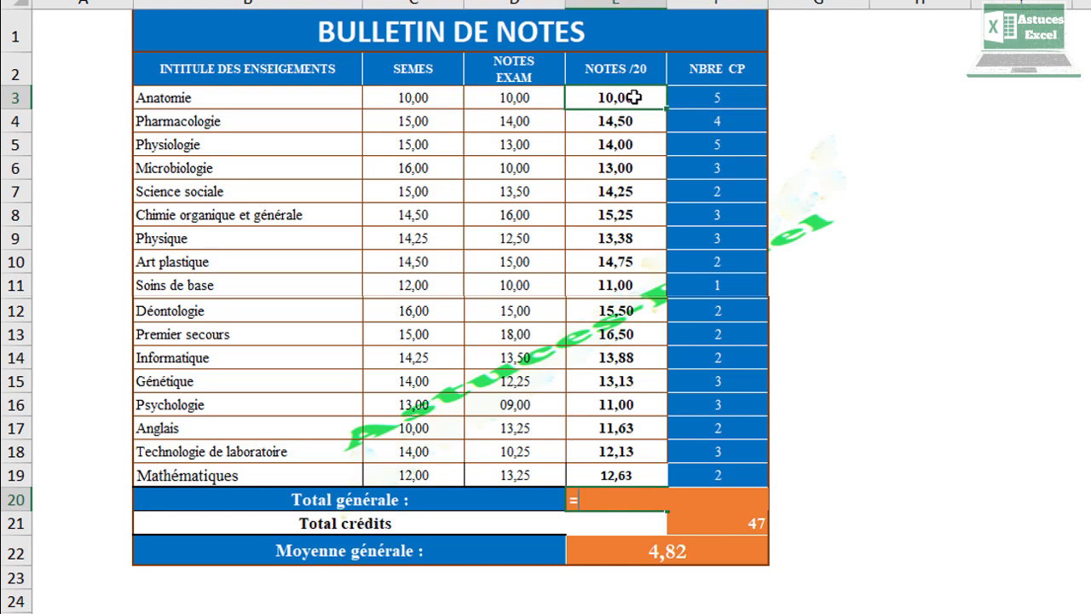
pyautogui.write('*')
pyautogui.click(724, 96)
pyautogui.write('+')
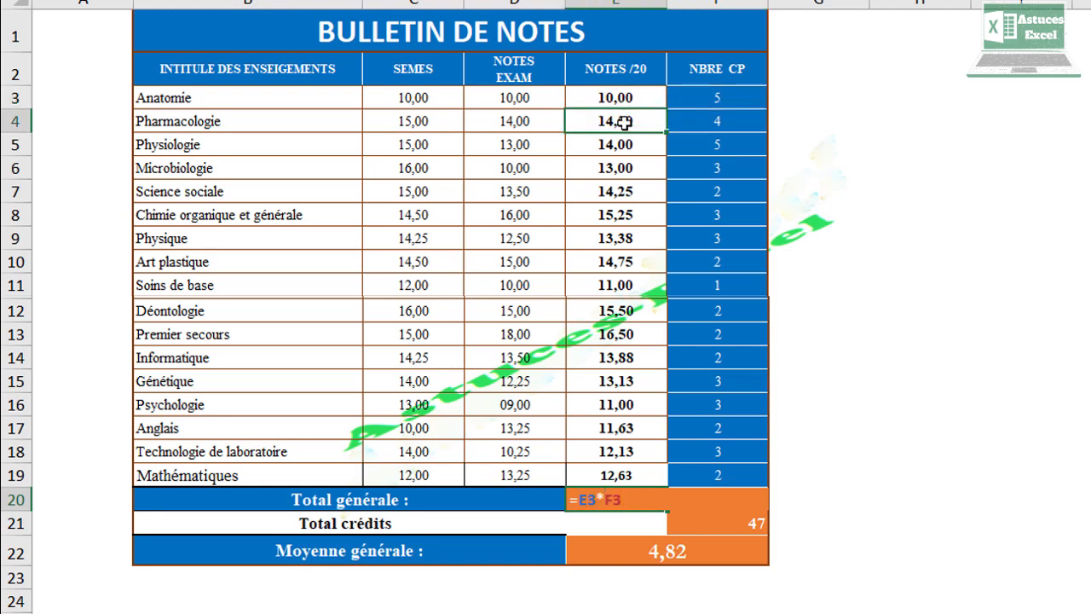
pyautogui.click(714, 119)
pyautogui.write('*')
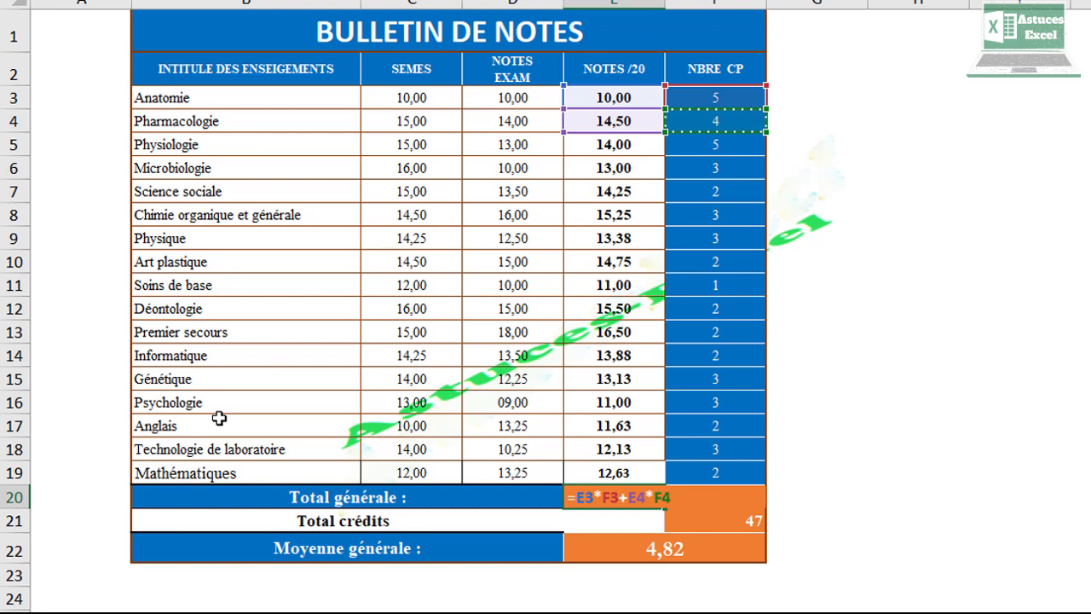
pyautogui.press('BackSpace')
pyautogui.press('BackSpace')
pyautogui.press('BackSpace')
pyautogui.press('BackSpace')
pyautogui.press('BackSpace')
pyautogui.press('BackSpace')
pyautogui.press('BackSpace')
pyautogui.press('BackSpace')
pyautogui.press('BackSpace')
pyautogui.press('BackSpace')
pyautogui.press('BackSpace')
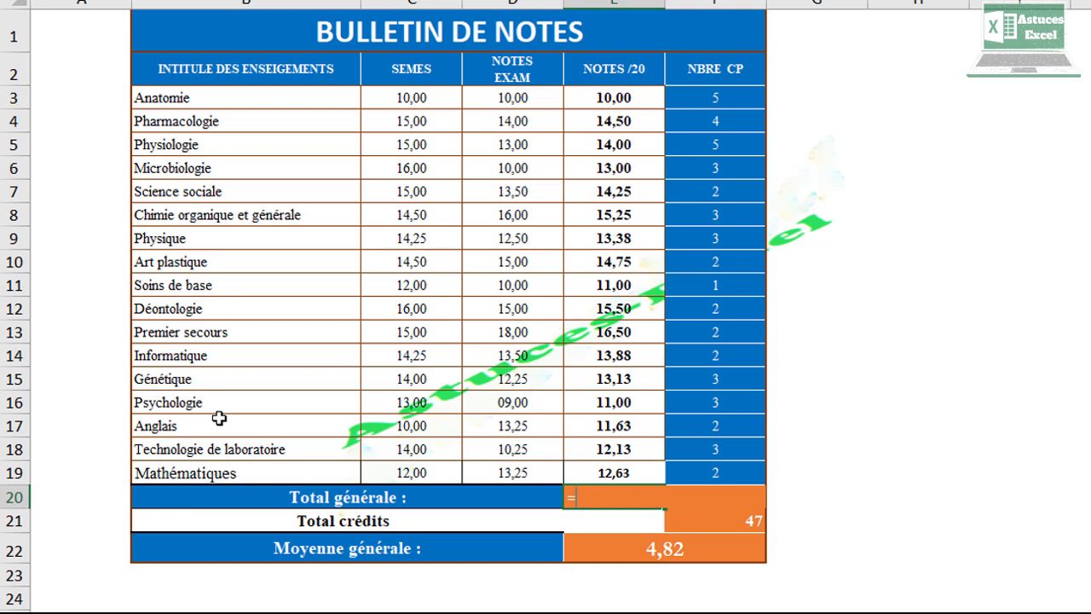
pyautogui.press('BackSpace')
# Step: Enter =SOMMEPROD(E3:E19*F3:F19) in the Total générale cell to weight each note by its credits
pyautogui.write('=somme')
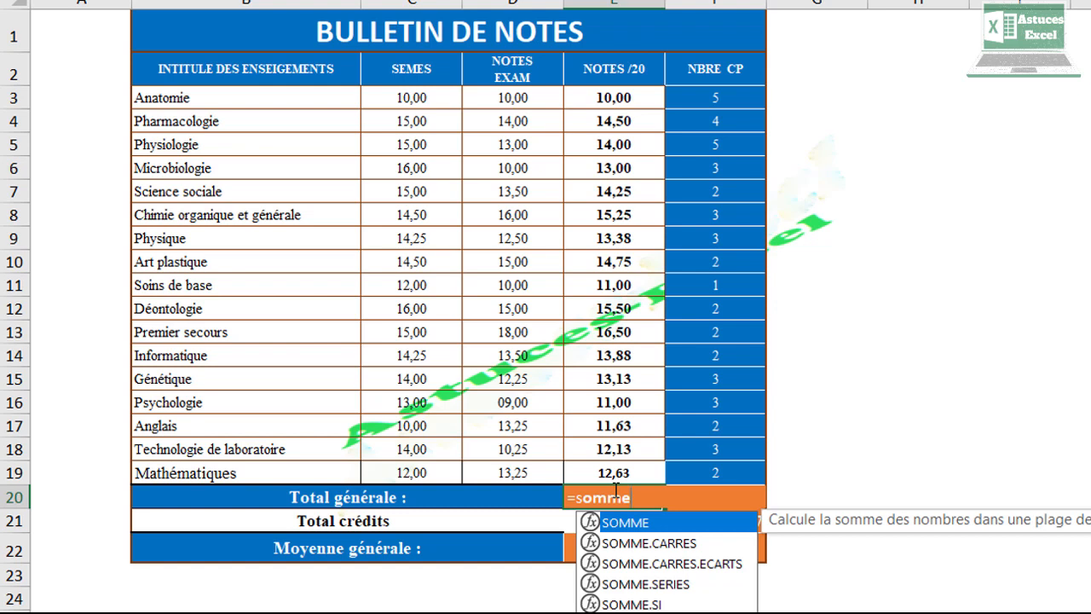
pyautogui.write('pr')
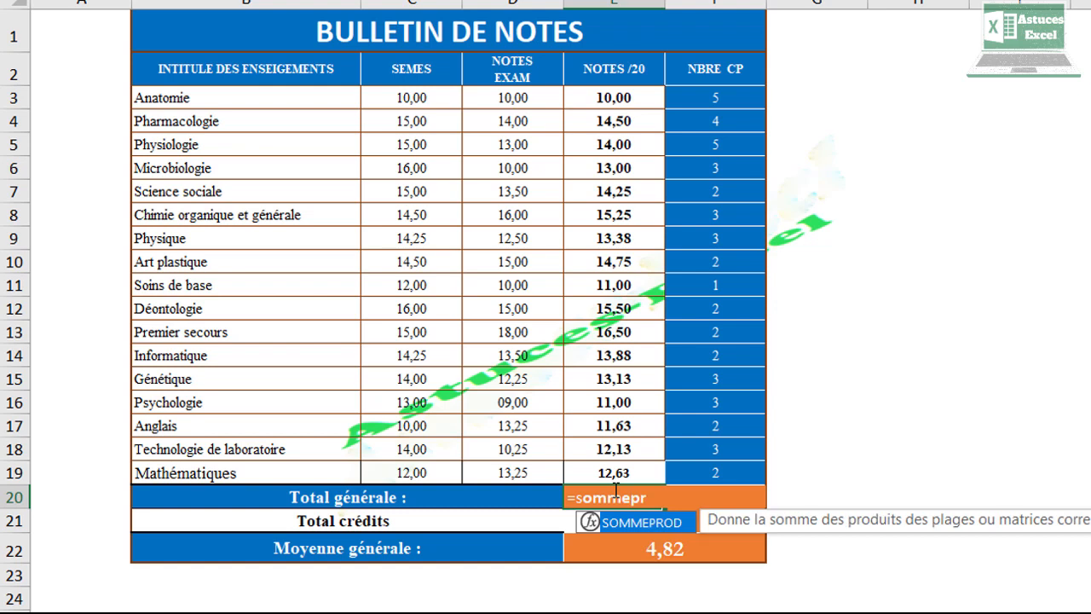
pyautogui.doubleClick(647, 522)
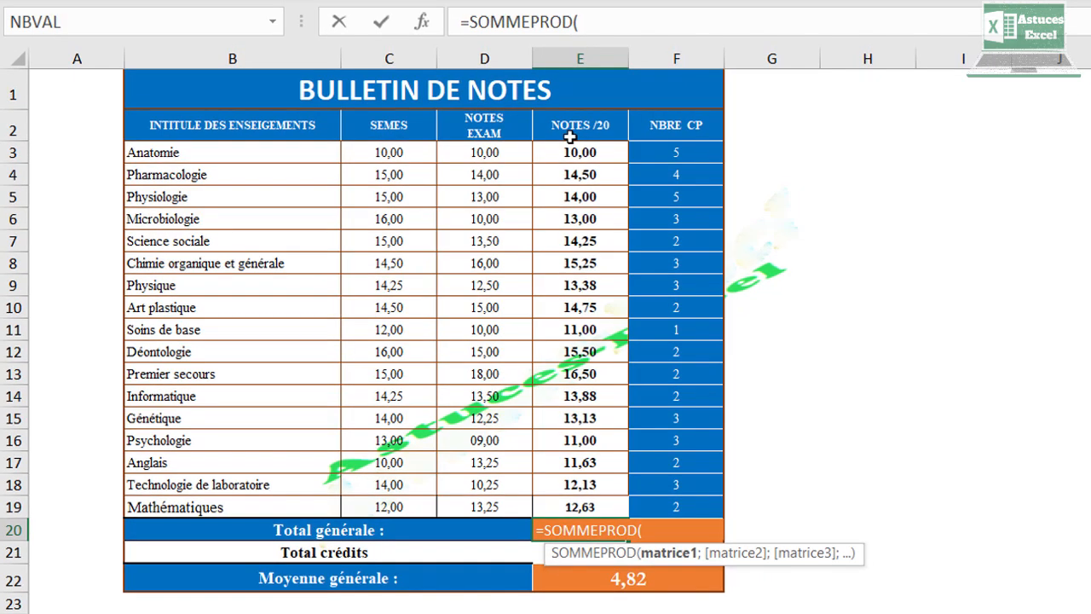
pyautogui.moveTo(573, 151); pyautogui.dragTo(603, 512)
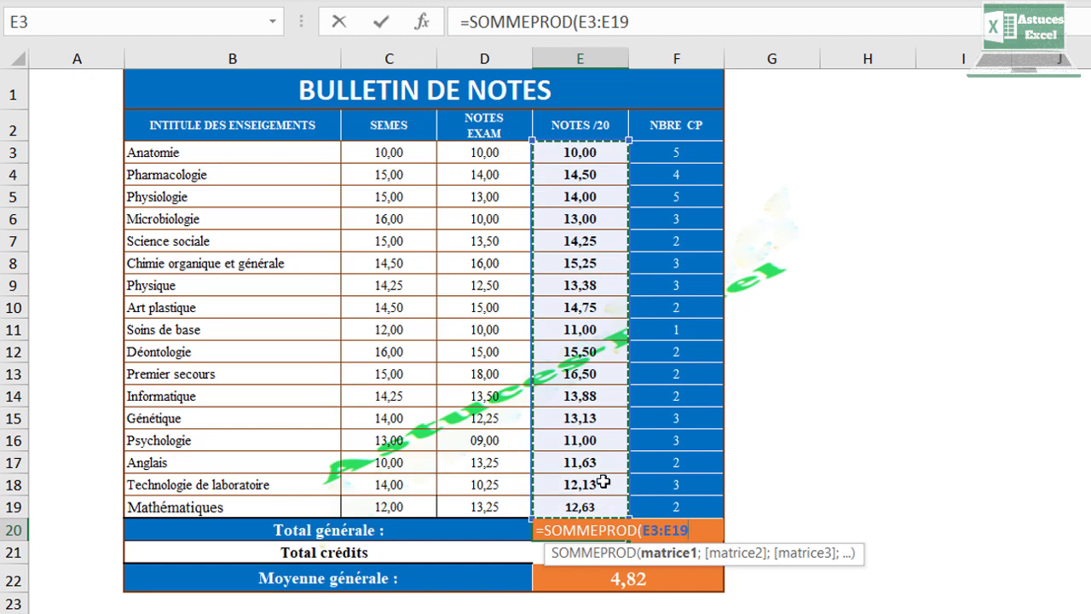
pyautogui.write('*')
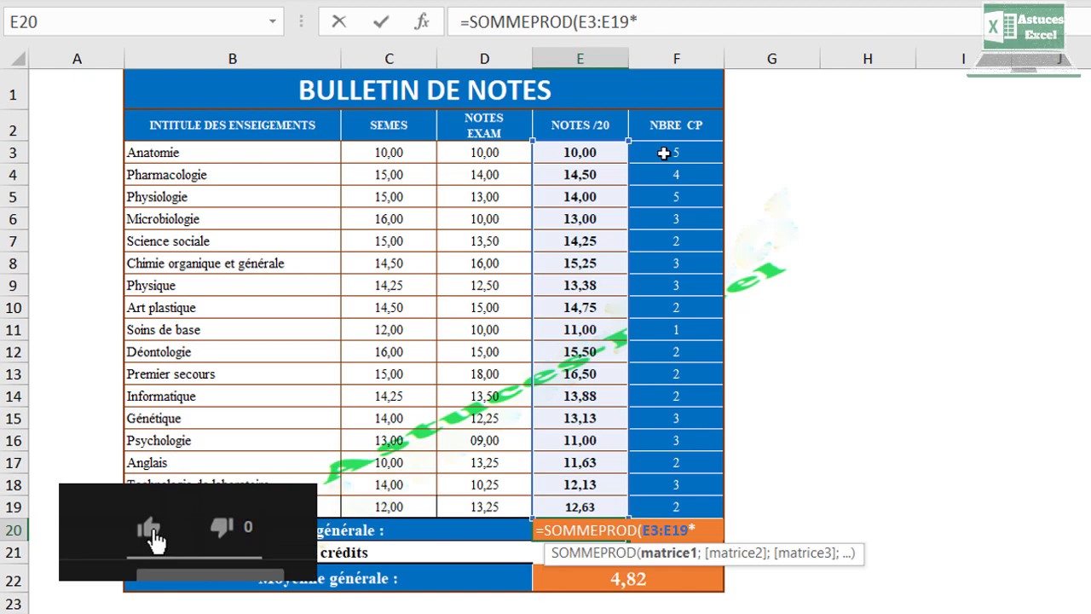
pyautogui.moveTo(675, 149); pyautogui.dragTo(692, 510)
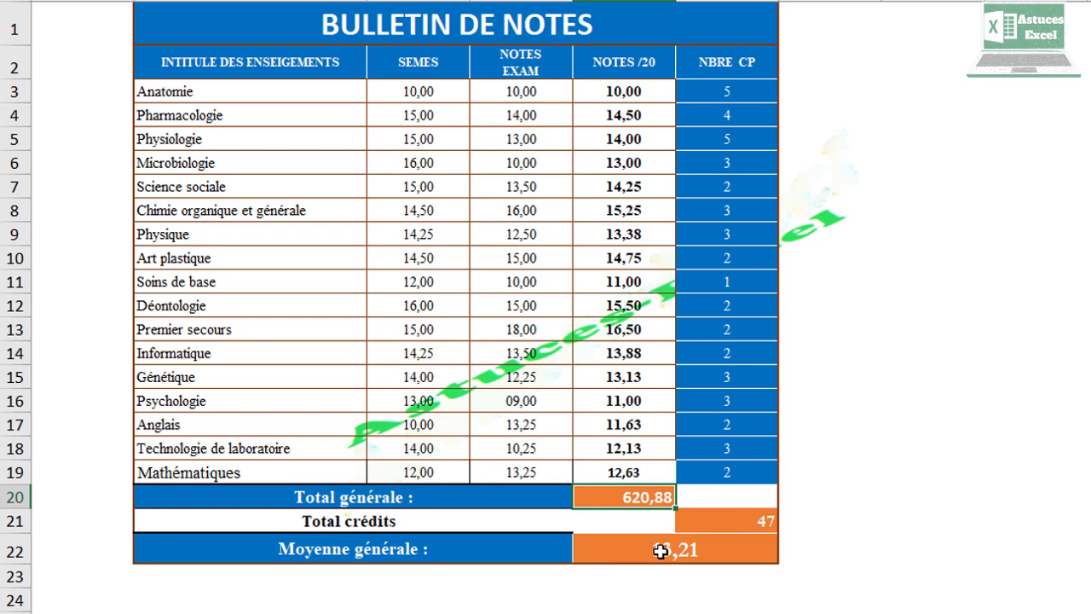
# Step: Edit the Total générale formula to =SOMMEPROD(E3:E19;F3:F19)
pyautogui.doubleClick(645, 495)
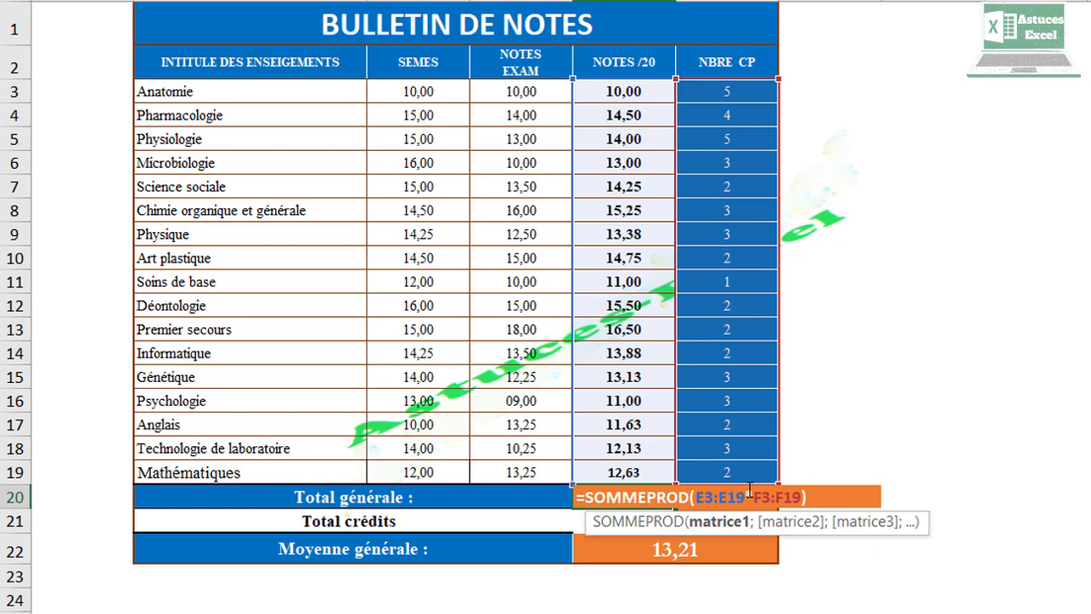
pyautogui.moveTo(749, 491); pyautogui.dragTo(758, 496)
pyautogui.moveTo(614, 97); pyautogui.dragTo(674, 474)
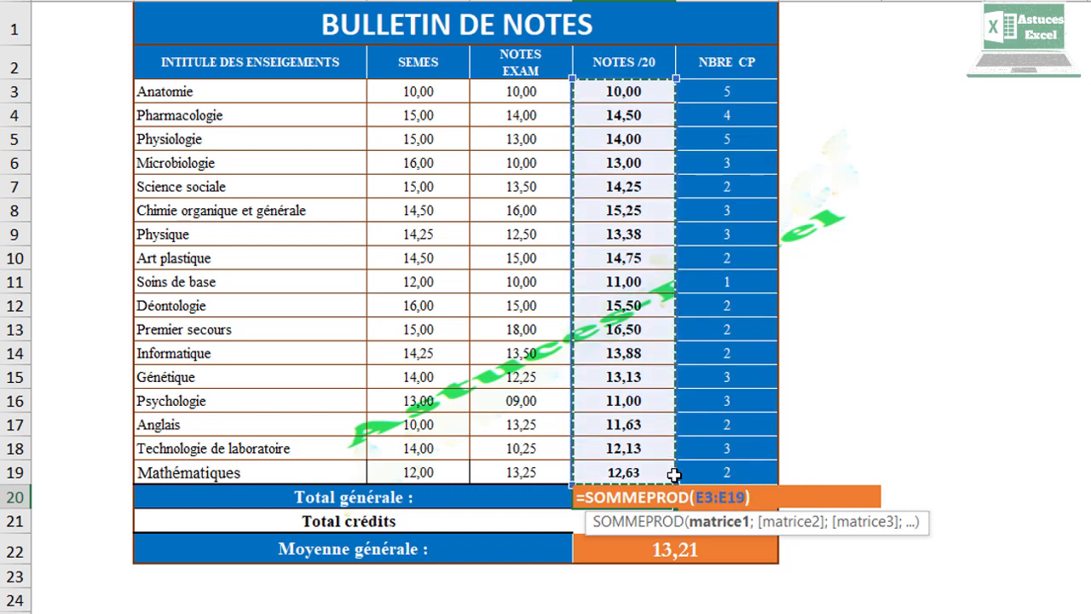
pyautogui.write(';')
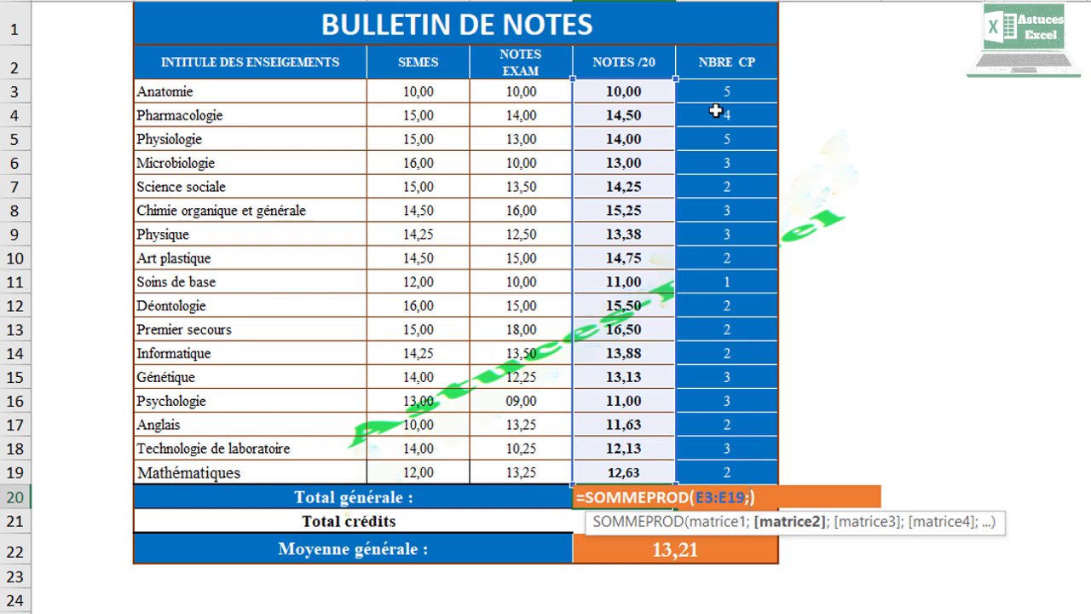
pyautogui.moveTo(716, 94); pyautogui.dragTo(748, 469)
pyautogui.write(')')
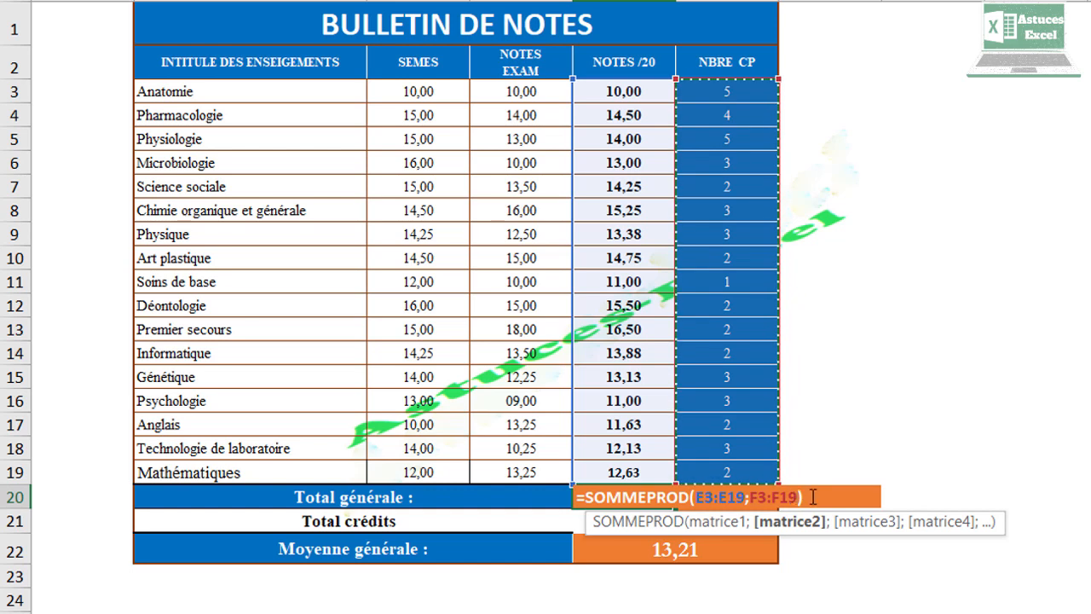
pyautogui.click(724, 497)
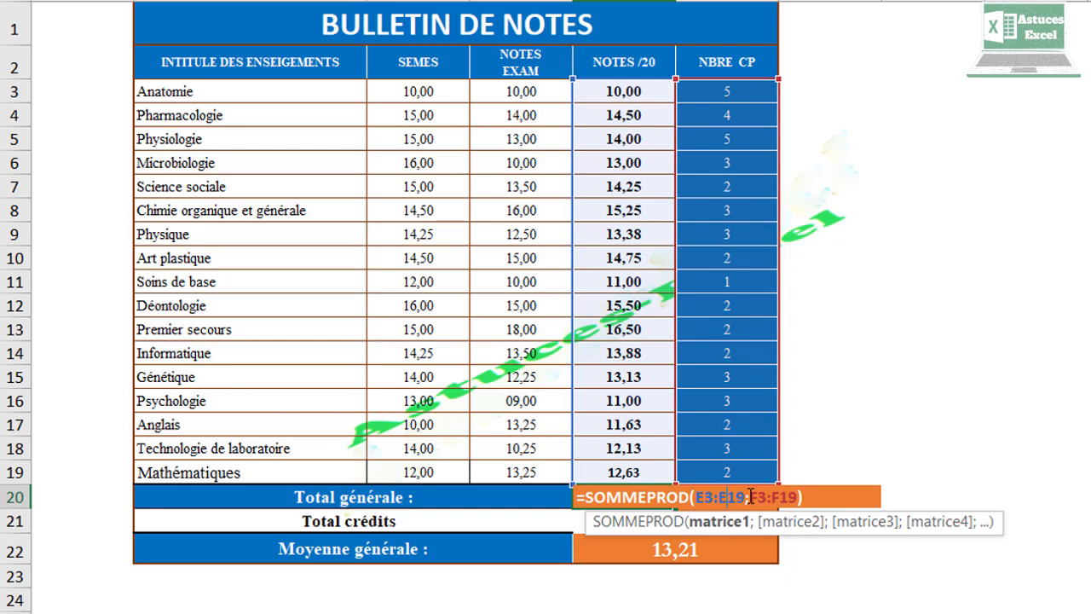
pyautogui.click(785, 497)
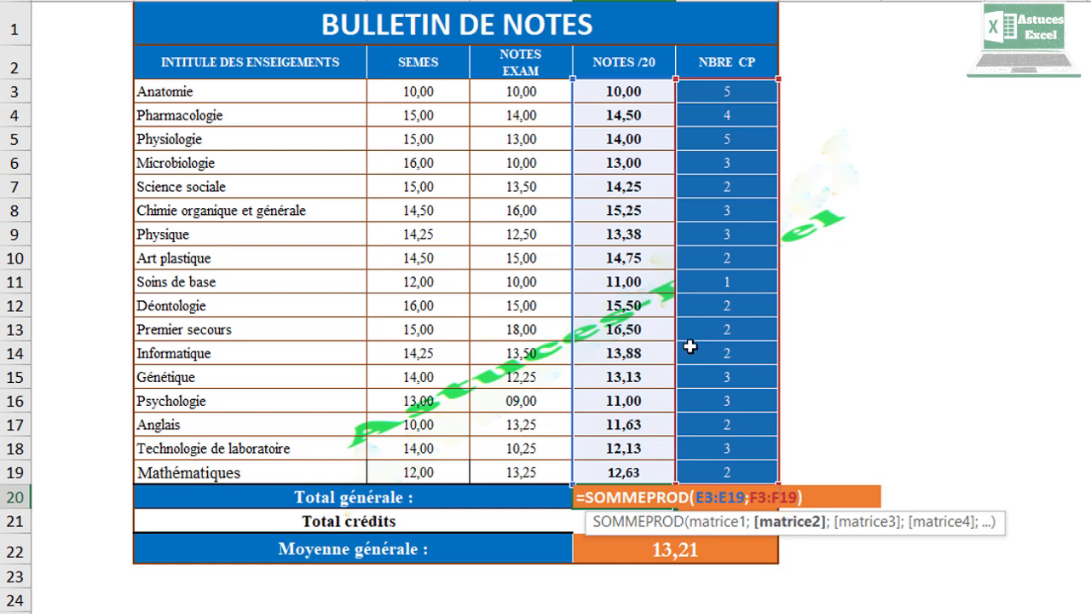
pyautogui.press('Return')
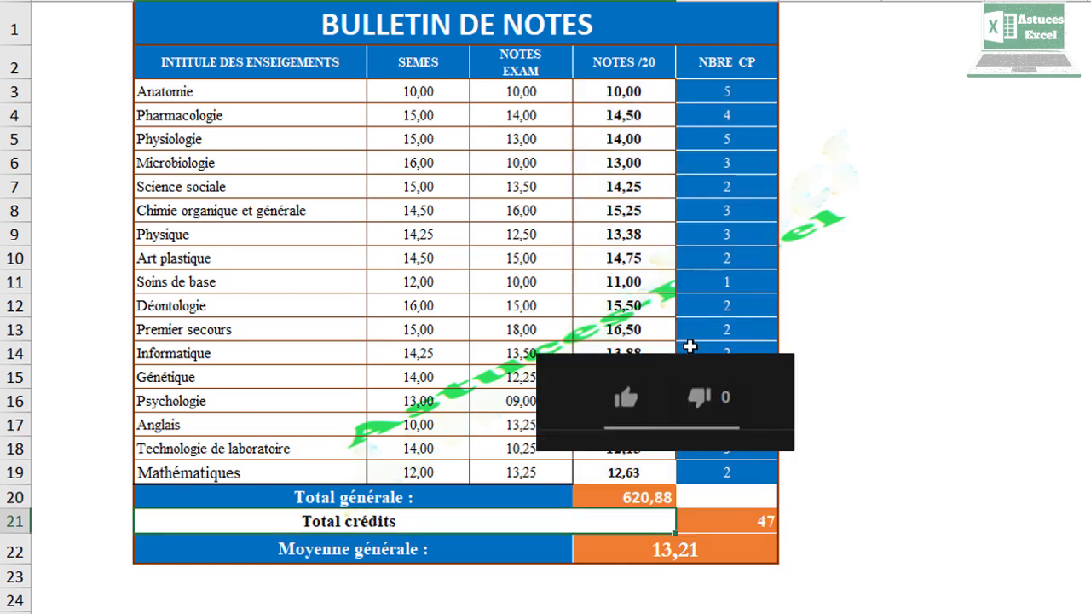
pyautogui.click(629, 496)
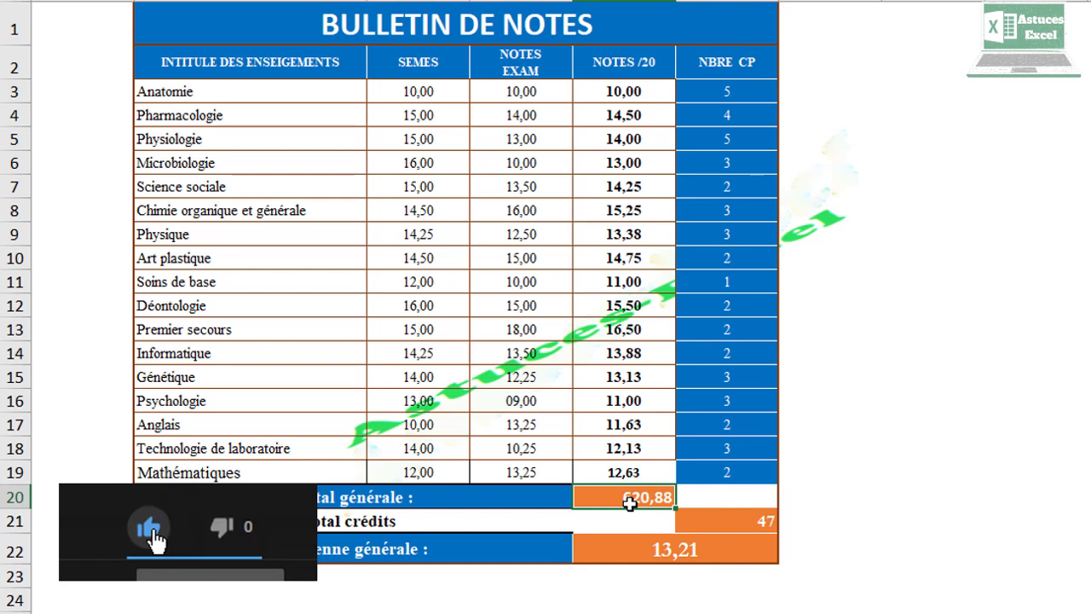